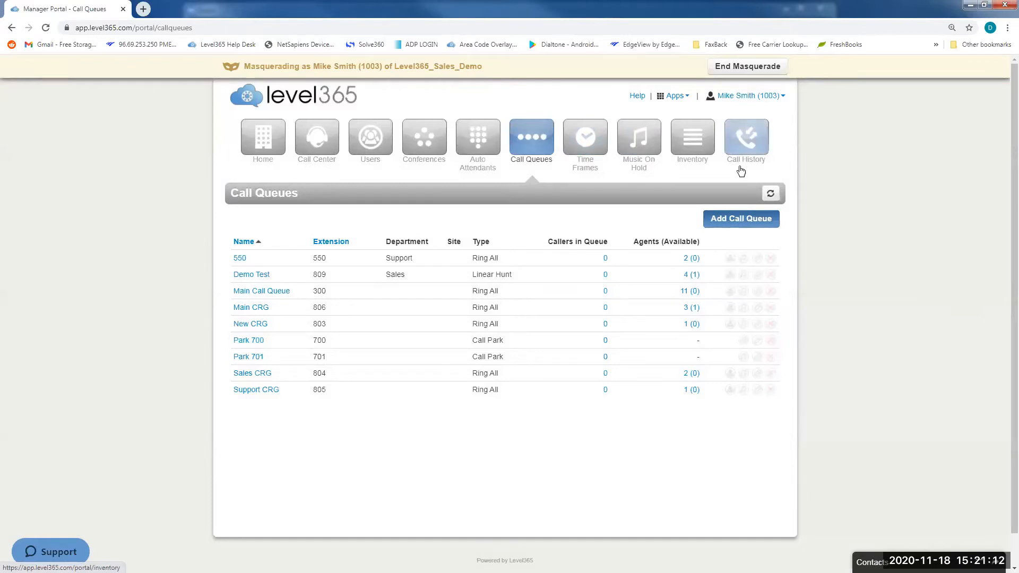
Check the phone number inventory, then start a new time frame named Company Meeting.
click(700, 153)
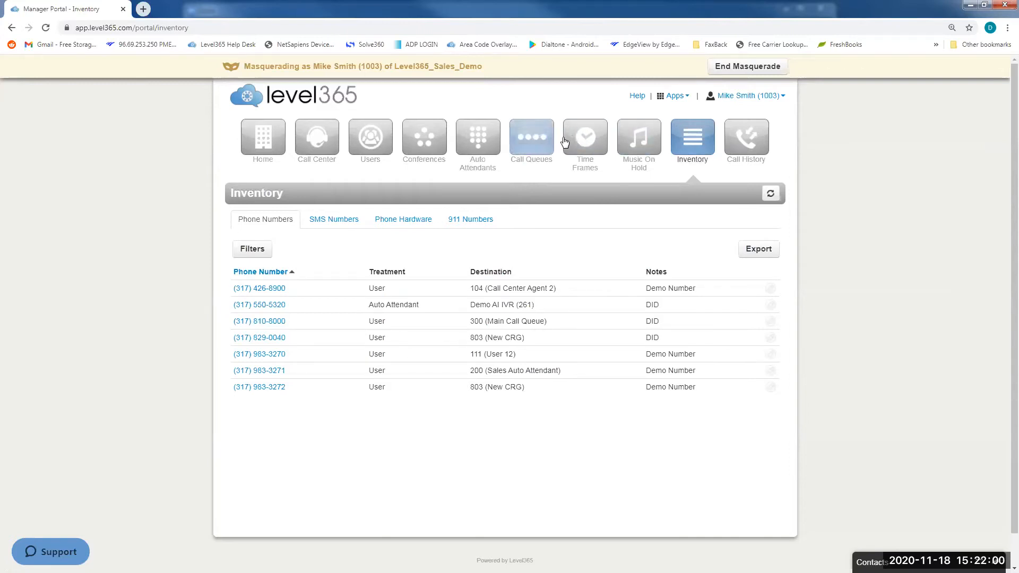
click(586, 135)
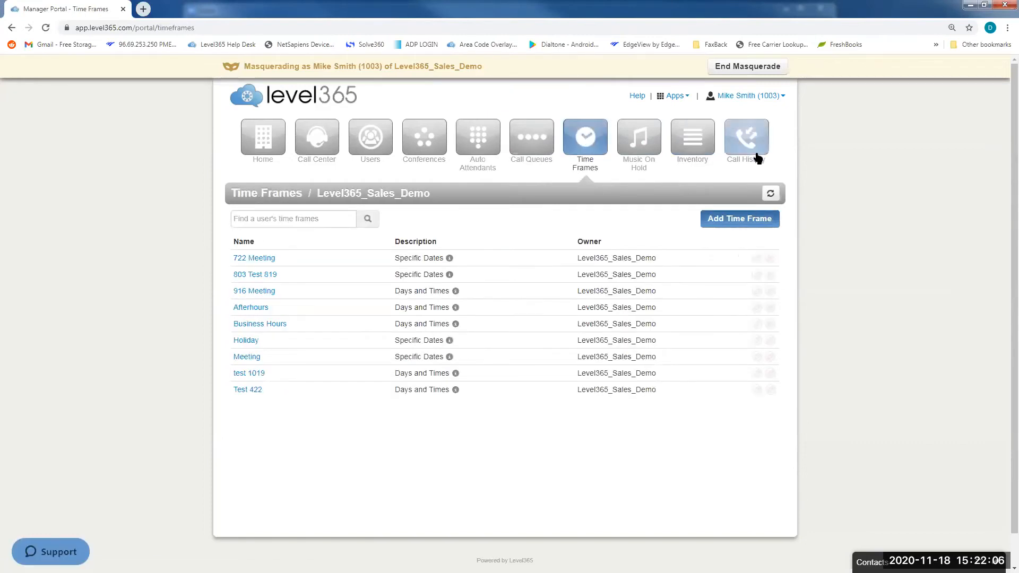
click(733, 219)
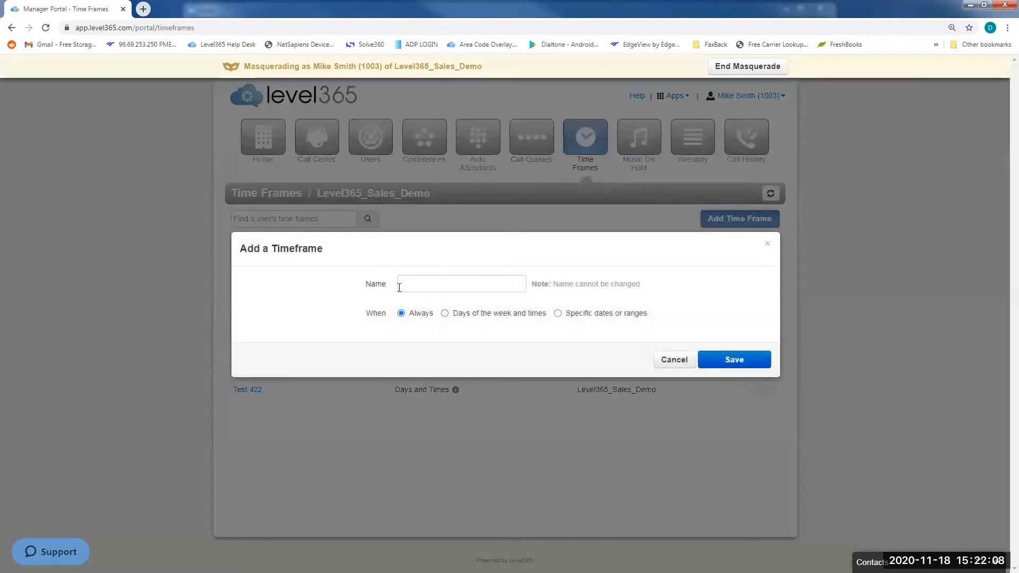
click(412, 286)
text(Comp)
key(BackSpace)
key(BackSpace)
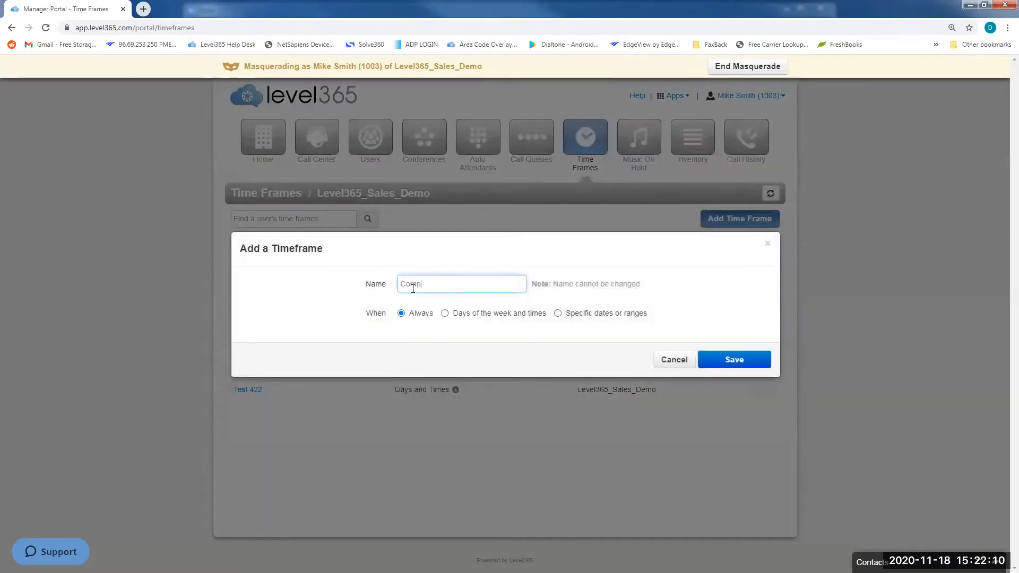
text(pany Meeting)
Set the time frame to a specific date range from 11/18/2020 3:00 pm to 11/18/2020 4:00 pm and save it.
click(445, 314)
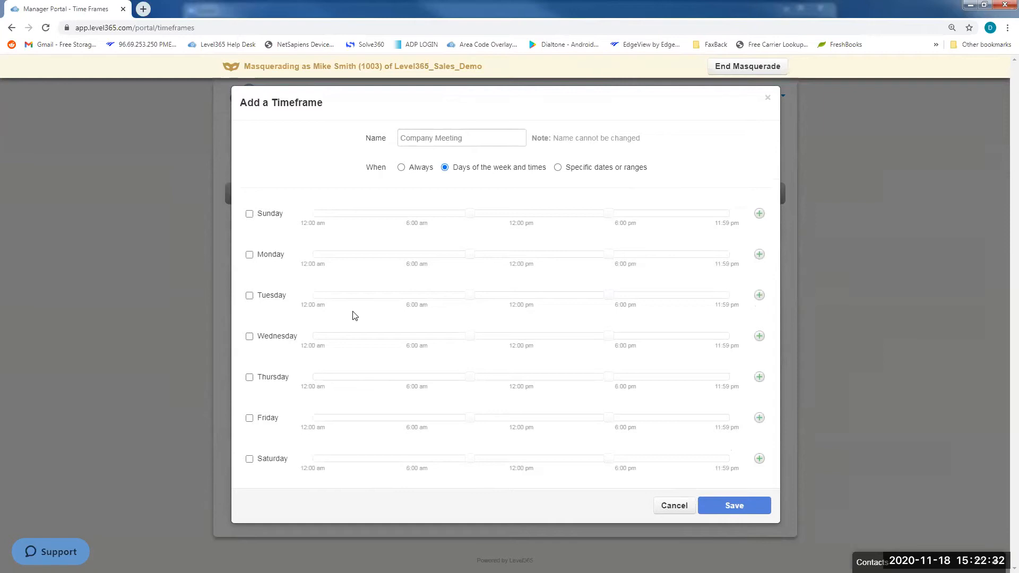
click(558, 167)
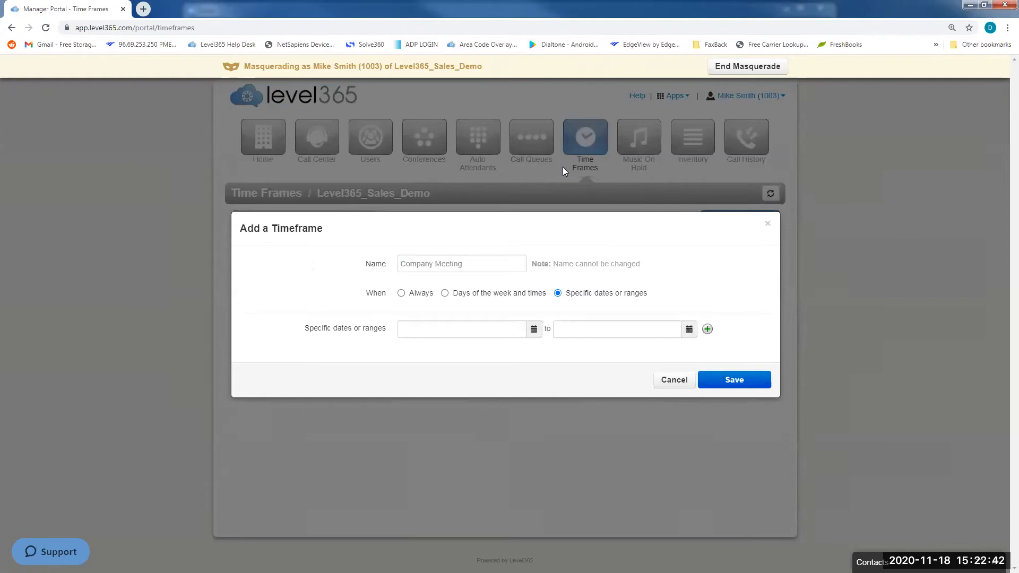
click(533, 329)
click(463, 417)
drag(444, 485, 493, 487)
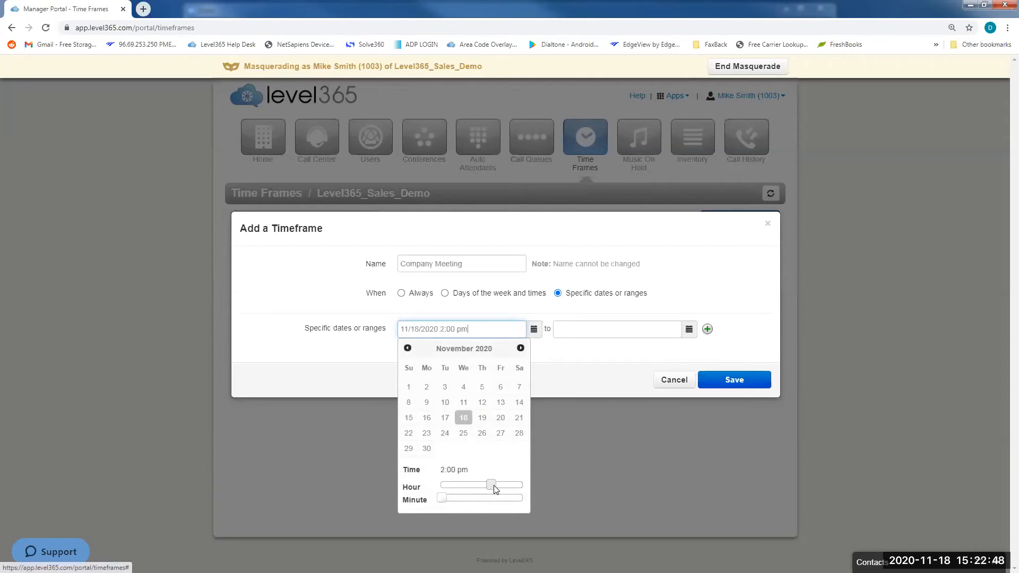
click(689, 328)
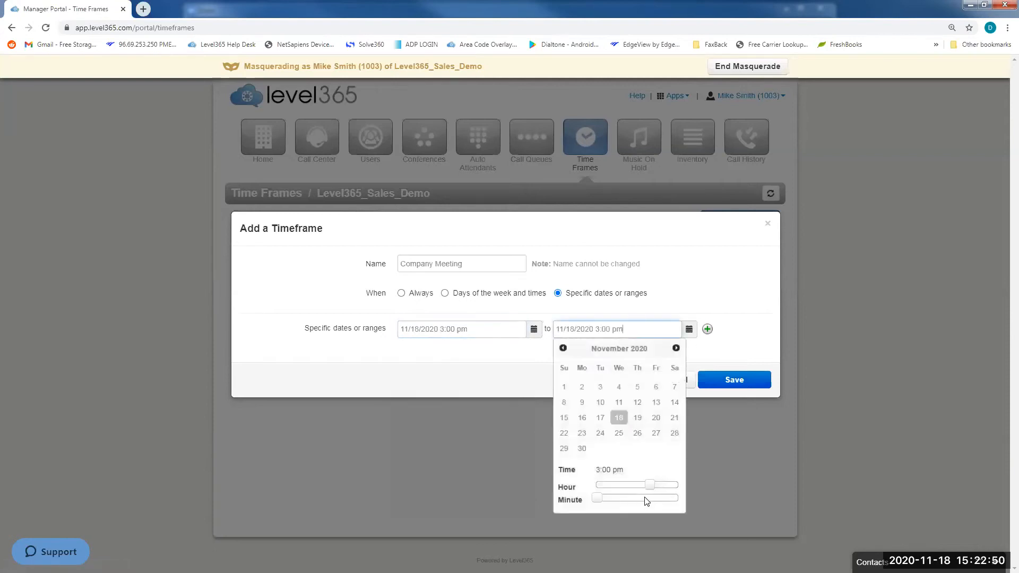
drag(652, 490, 656, 489)
click(732, 368)
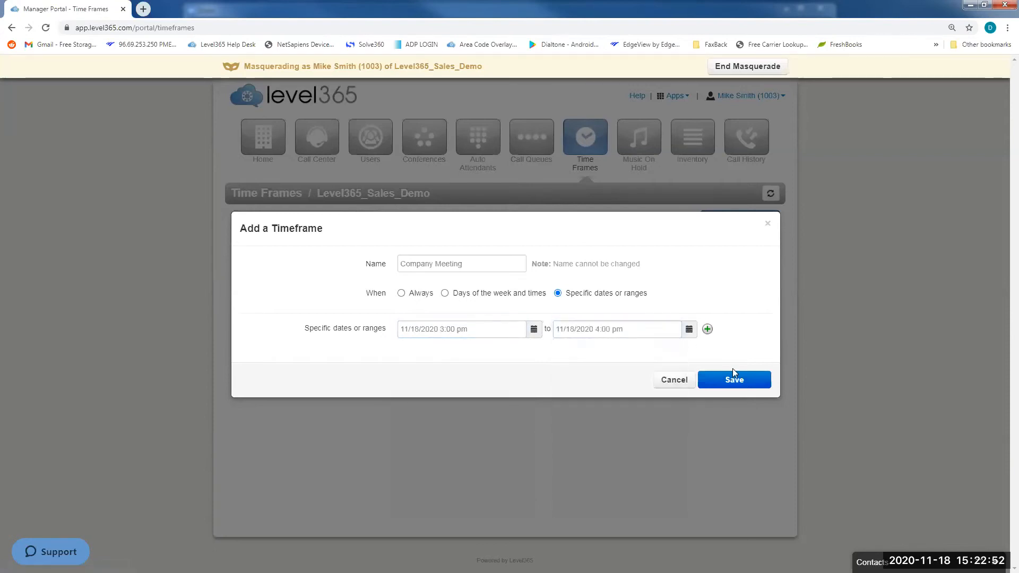
click(741, 388)
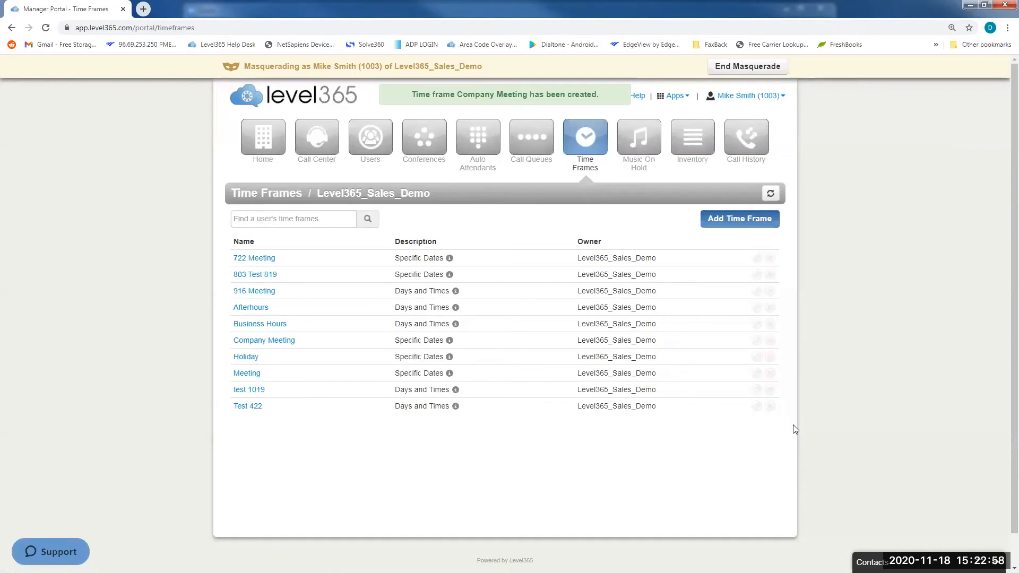
Check the phone number inventory, then list the users with system users included and 100 entries per page.
click(681, 161)
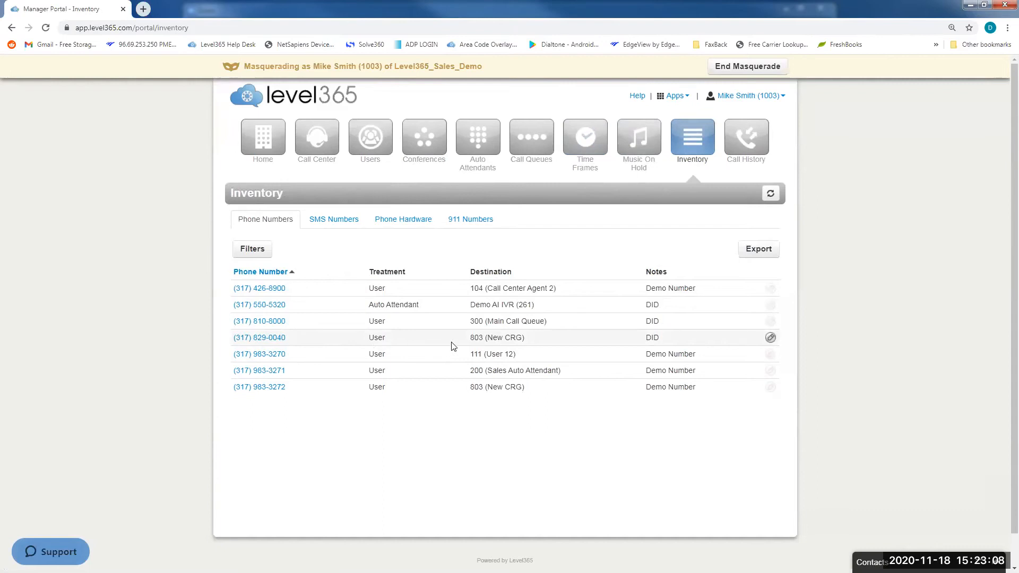
click(371, 139)
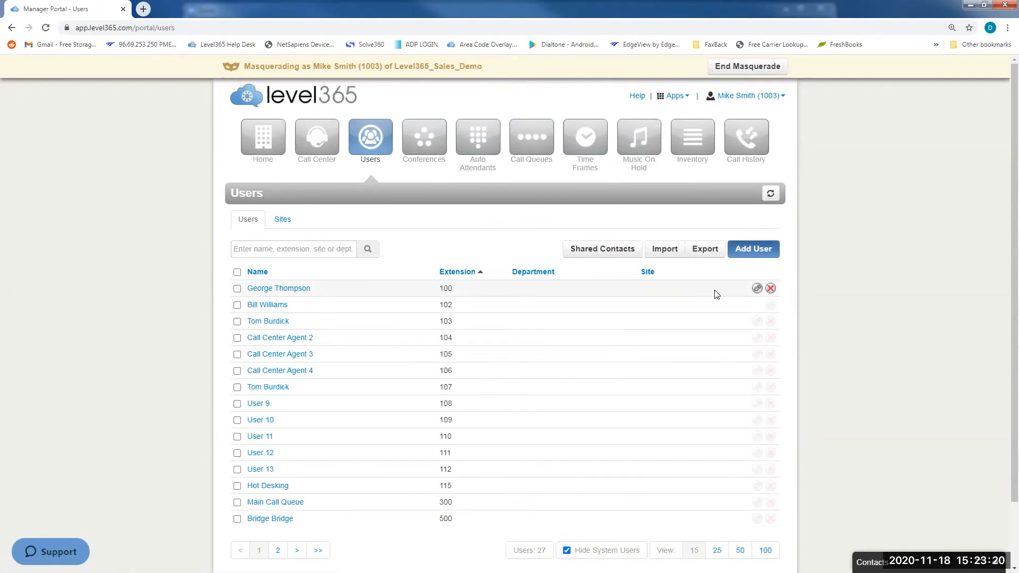
click(578, 552)
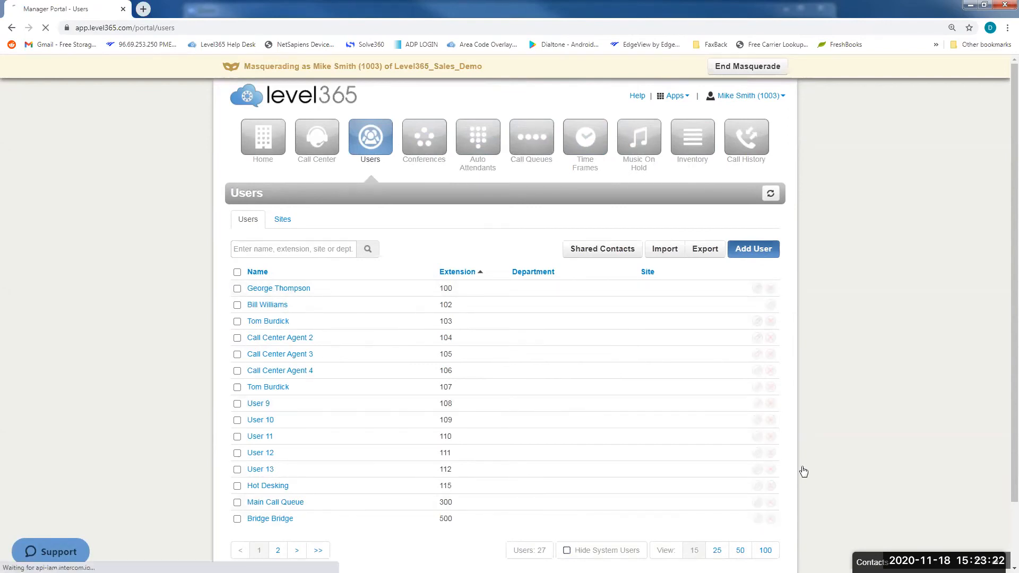
click(765, 550)
Open the answering rules of the New CRG call queue, extension 803.
scroll(938, 277, down, 4)
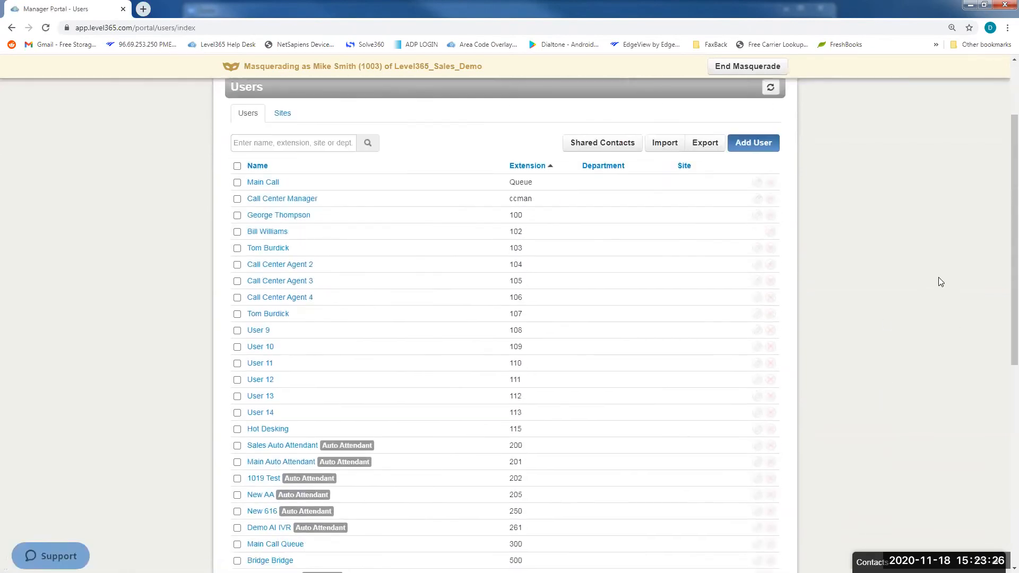
scroll(938, 282, down, 1)
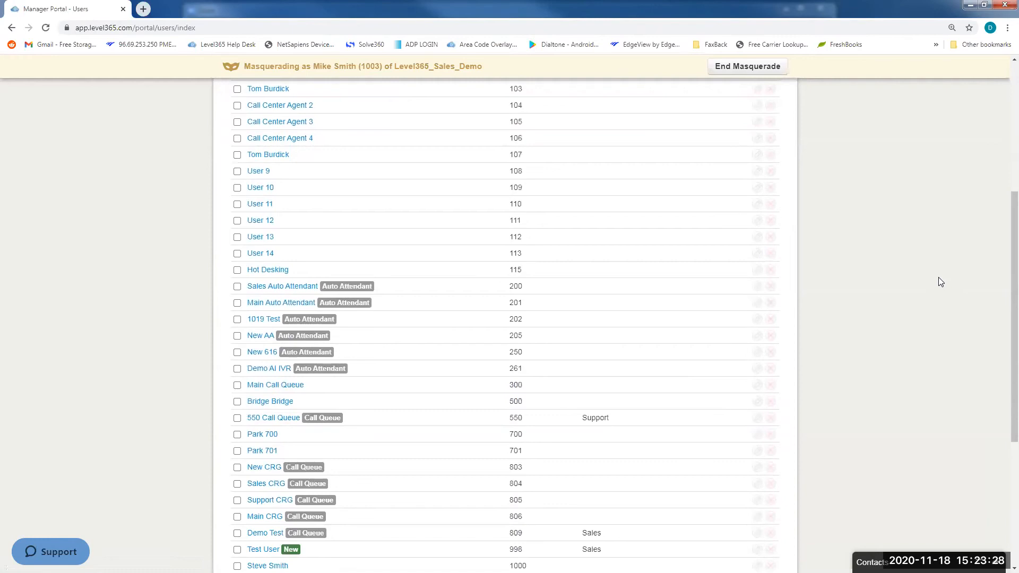
click(267, 469)
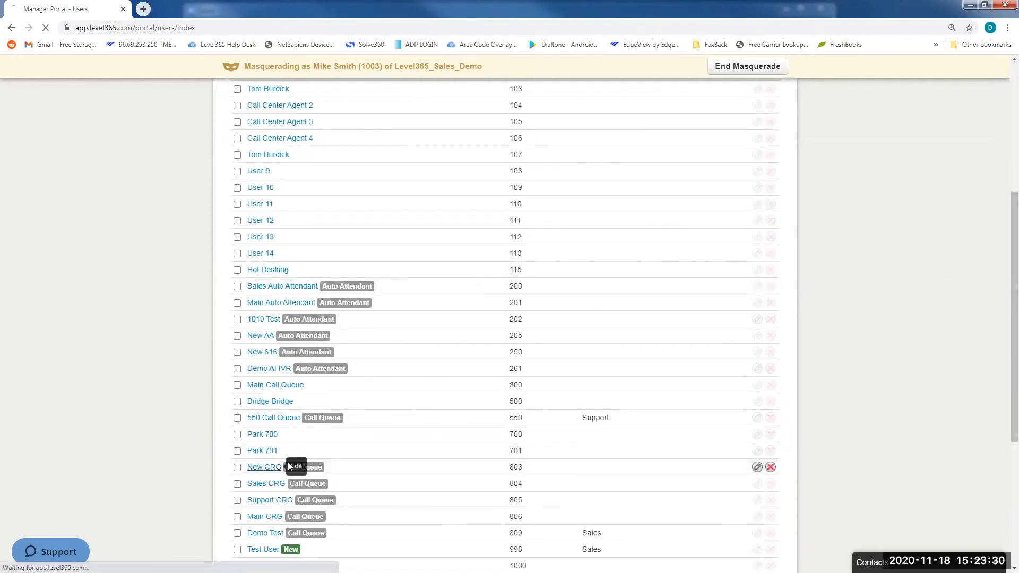
click(298, 227)
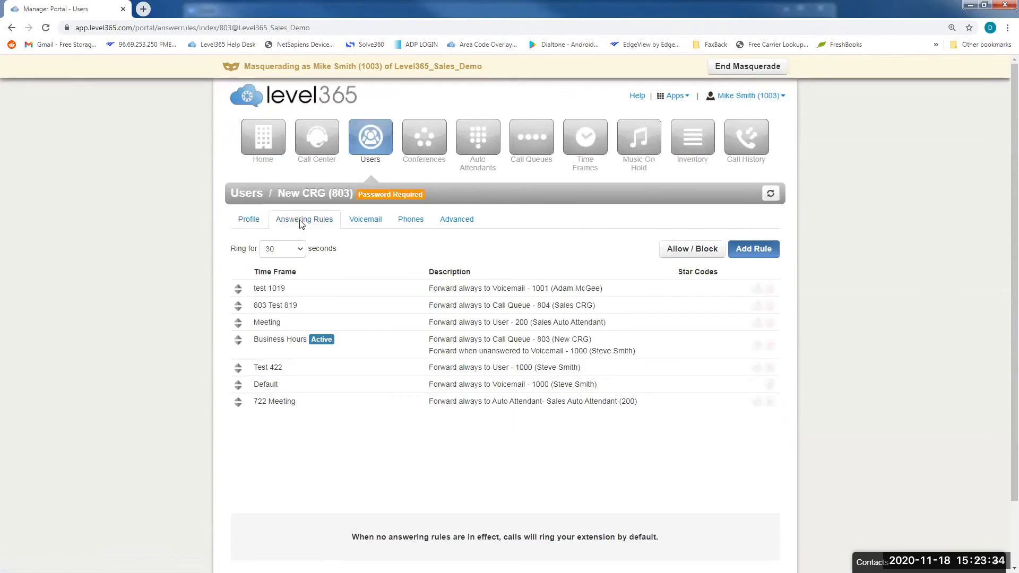
Add an answering rule for the Company Meeting time frame that always forwards calls to the voicemail of extension 1000.
click(743, 252)
click(523, 158)
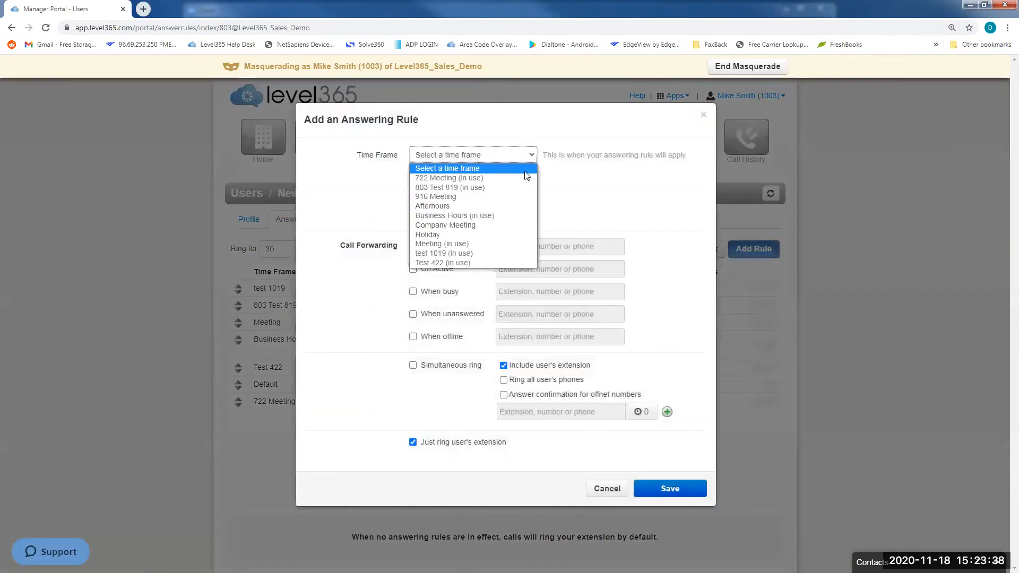
click(501, 223)
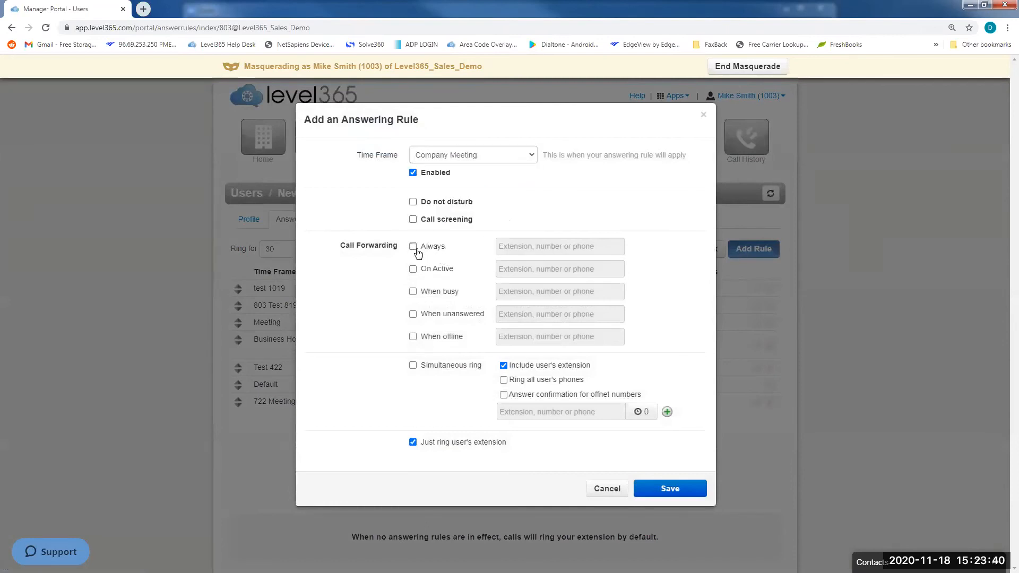
click(413, 246)
click(556, 243)
text(1000)
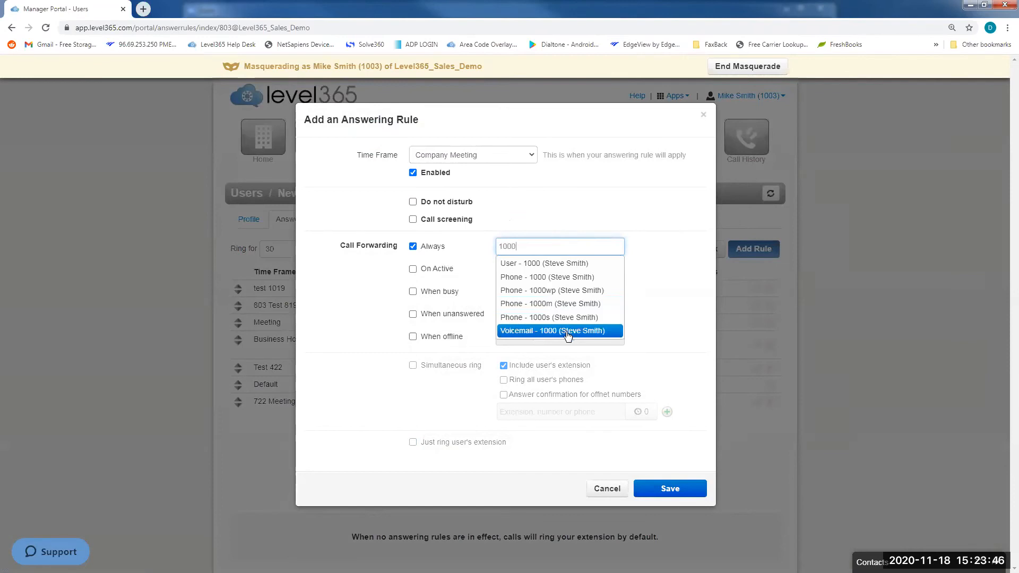
click(567, 332)
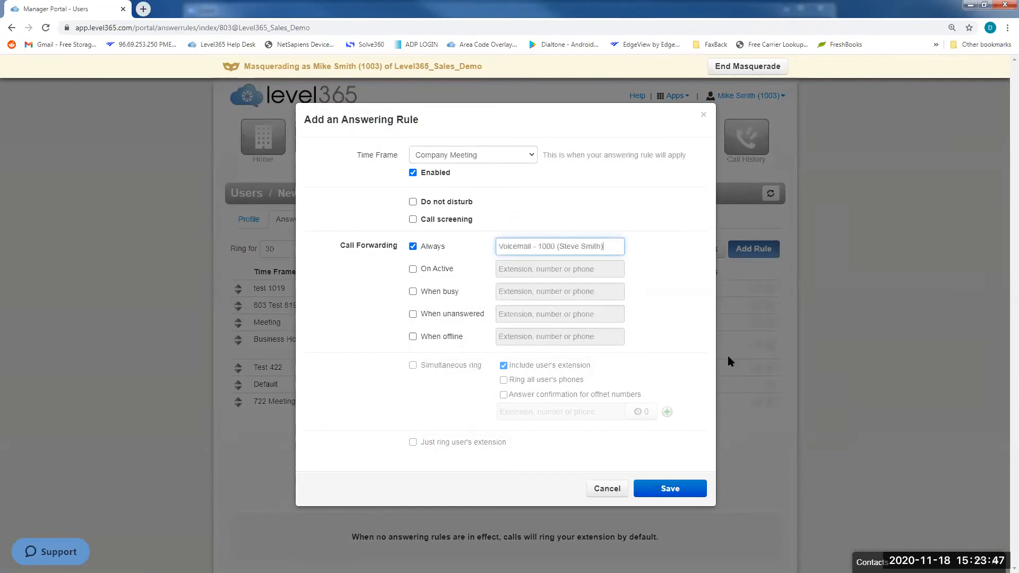
click(696, 486)
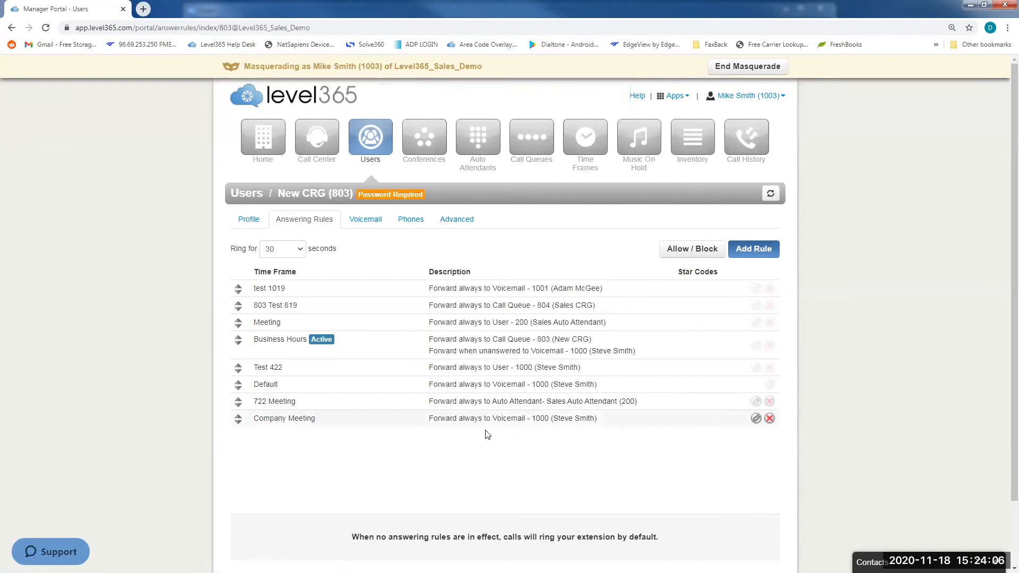
Move the Company Meeting rule to the highest priority, above test 1019, and save the new rule order.
drag(489, 423, 506, 271)
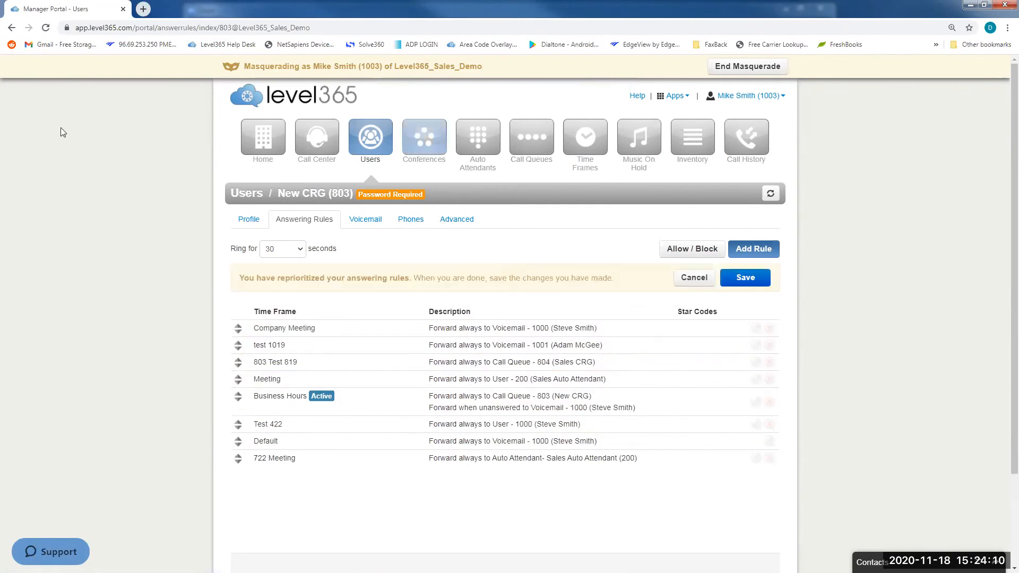
click(745, 277)
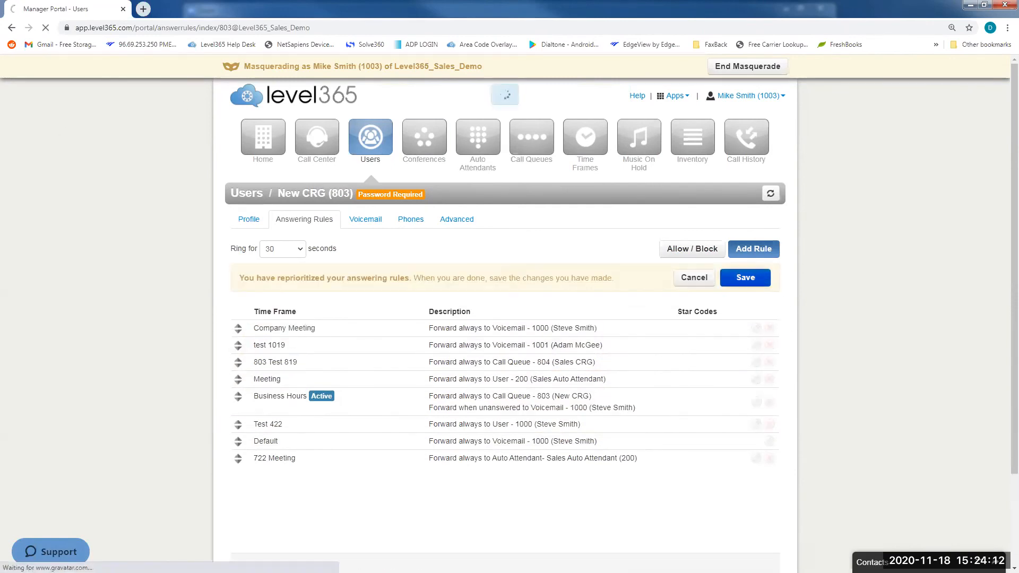